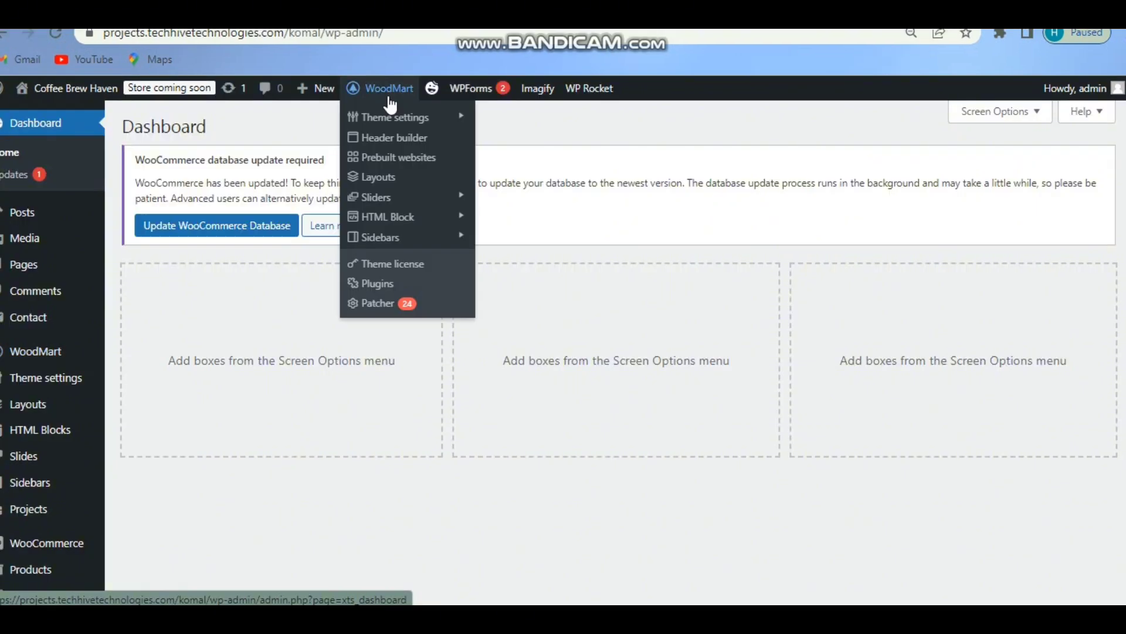
- Set the WoodMart primary colour to brown under Styles and colors > Colors
{"action": "left_click", "coordinate": [388, 114]}
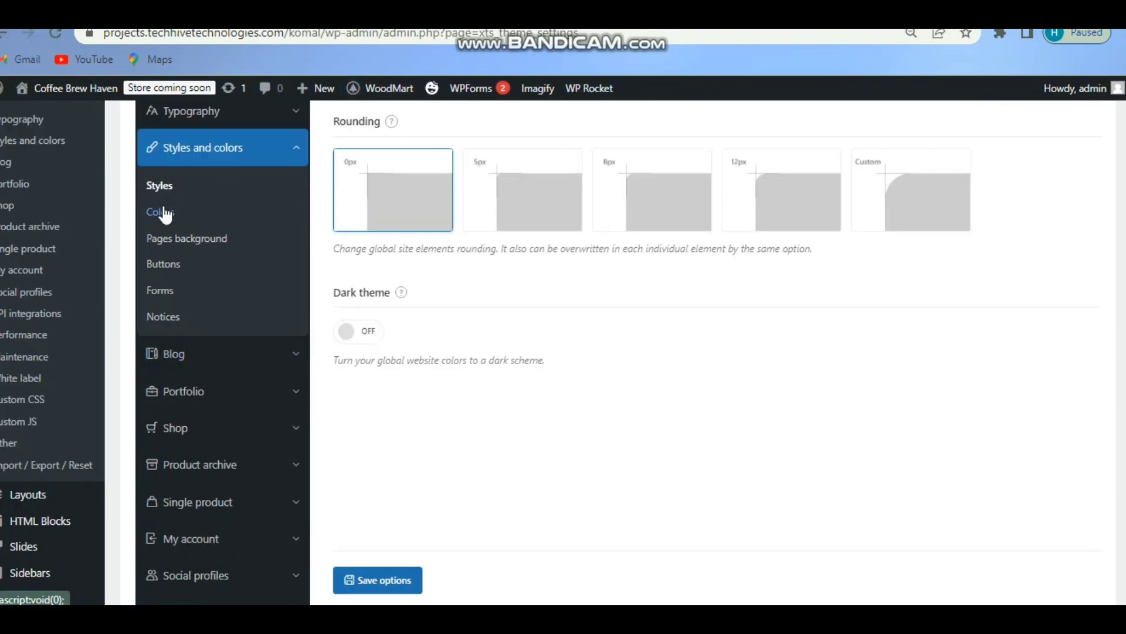
{"action": "left_click", "coordinate": [166, 215]}
{"action": "left_click", "coordinate": [378, 257]}
{"action": "scroll", "coordinate": [587, 352], "scroll_direction": "down", "scroll_amount": 3}
{"action": "left_click", "coordinate": [377, 236]}
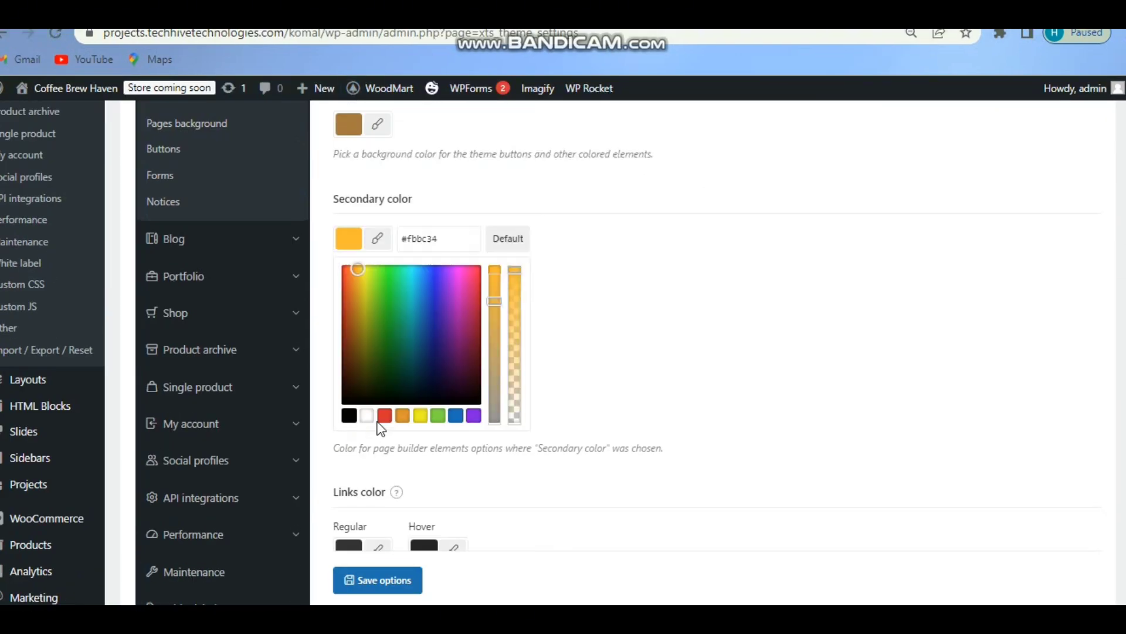
- Adjust the secondary colour and save the theme options
{"action": "left_click", "coordinate": [354, 315]}
{"action": "scroll", "coordinate": [587, 352], "scroll_direction": "down", "scroll_amount": 3}
{"action": "mouse_move", "coordinate": [398, 355]}
{"action": "scroll", "coordinate": [398, 356], "scroll_direction": "down", "scroll_amount": 2}
{"action": "left_click", "coordinate": [378, 458]}
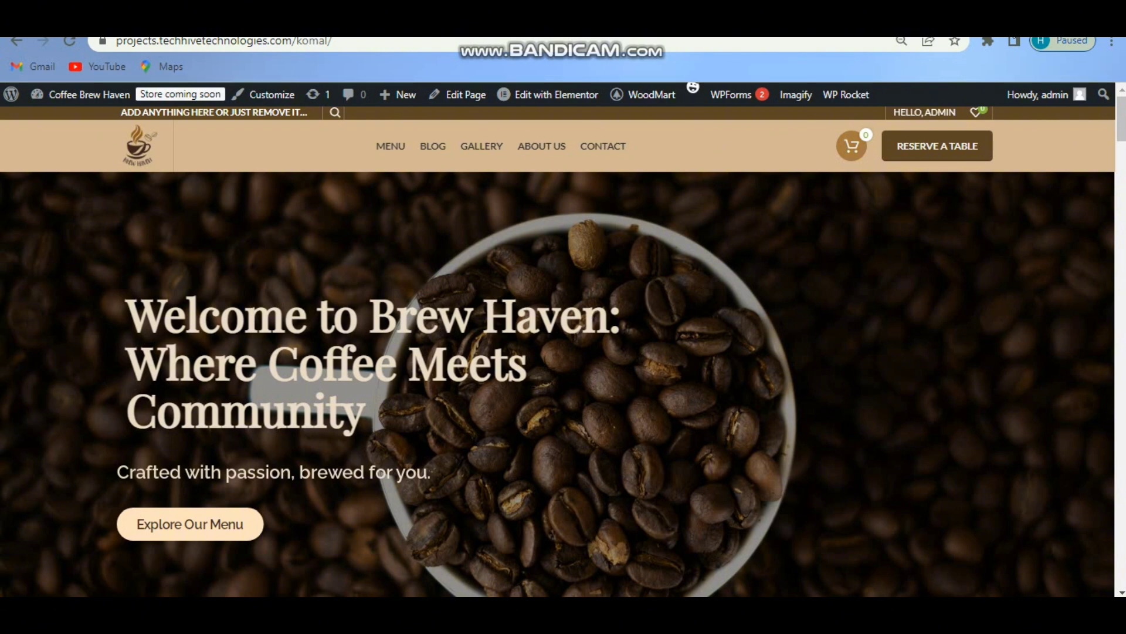
- Go to the Coffee Brew Haven Menu page from the site navigation
{"action": "left_click", "coordinate": [385, 158]}
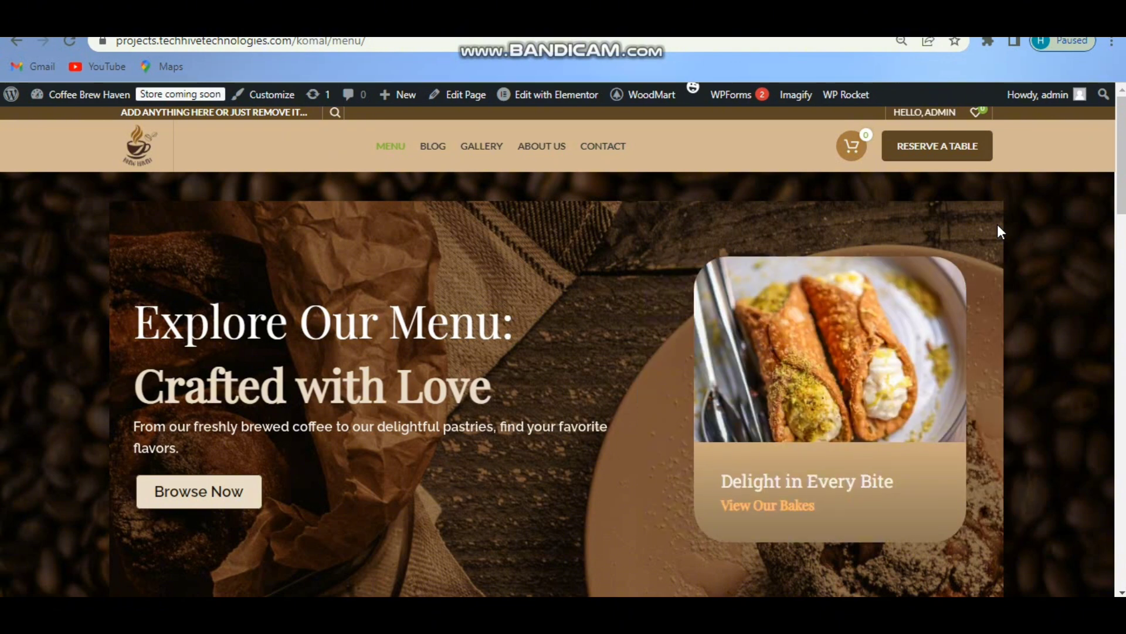
- Open the WordPress Dashboard in a new browser tab via the address-bar suggestion
{"action": "key", "text": "ctrl+t"}
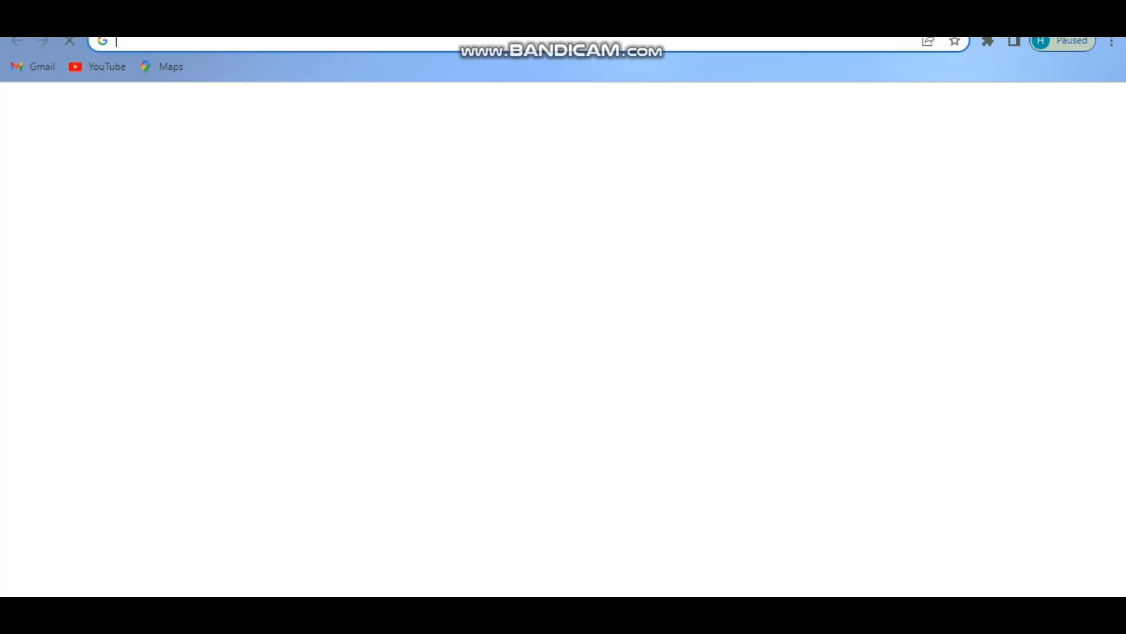
{"action": "left_click", "coordinate": [811, 47]}
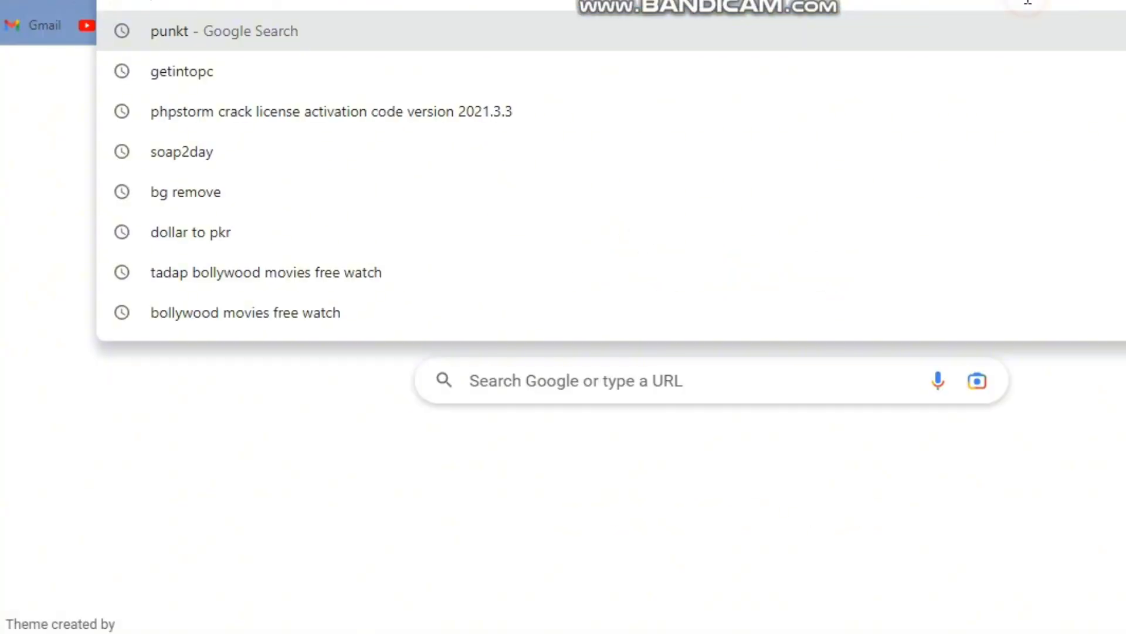
{"action": "type", "text": "p"}
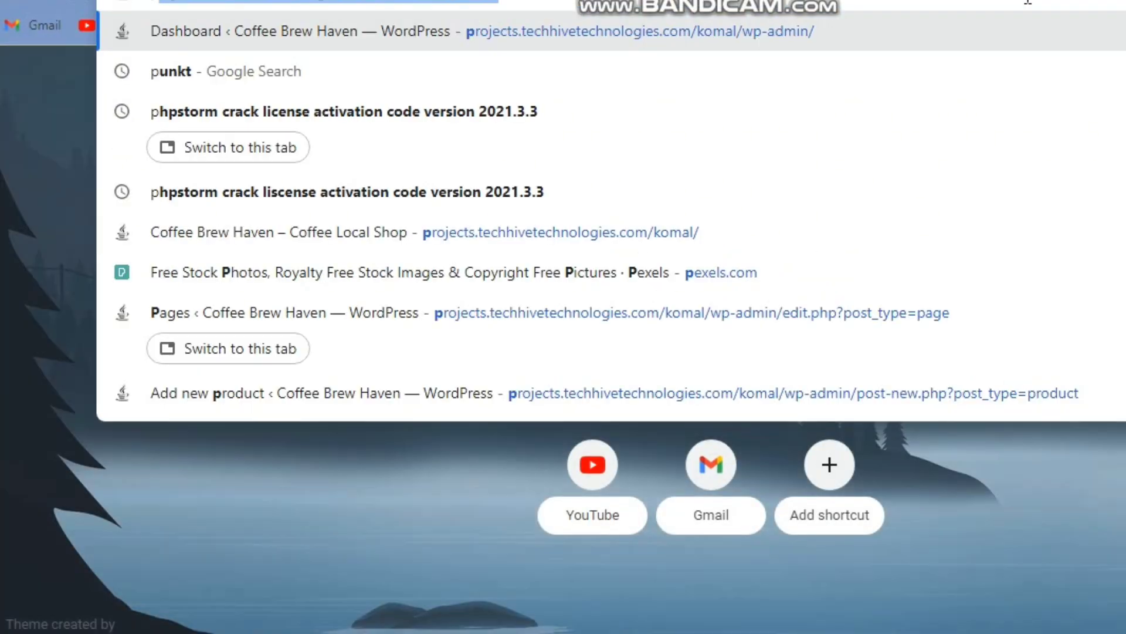
{"action": "key", "text": "Return"}
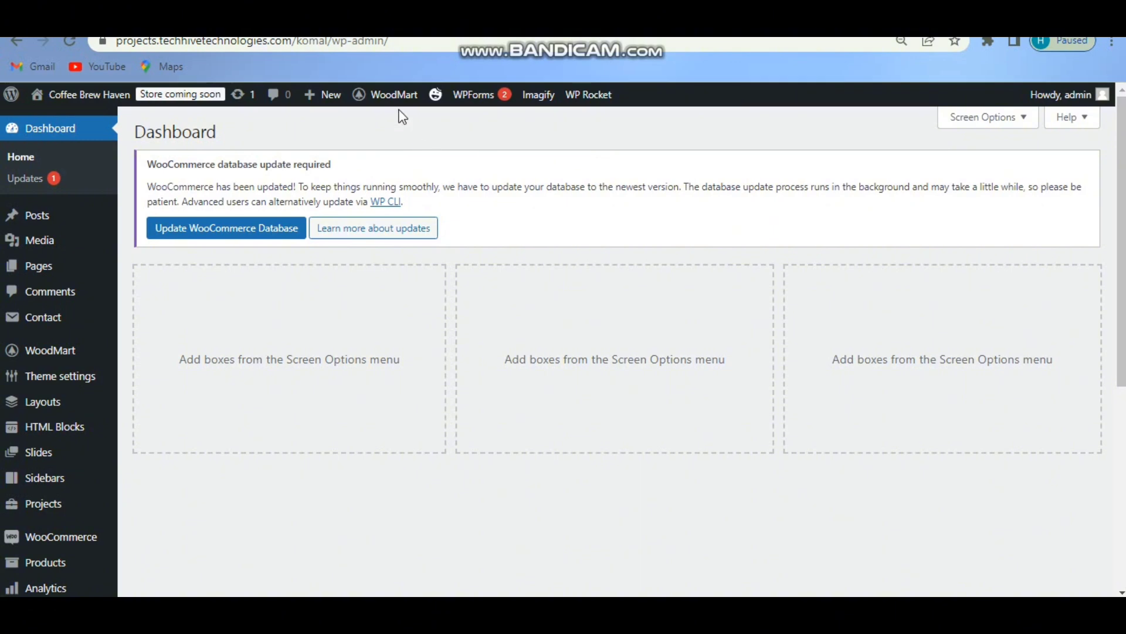
- Reveal the WoodMart Theme settings sections from the admin bar
{"action": "mouse_move", "coordinate": [374, 104]}
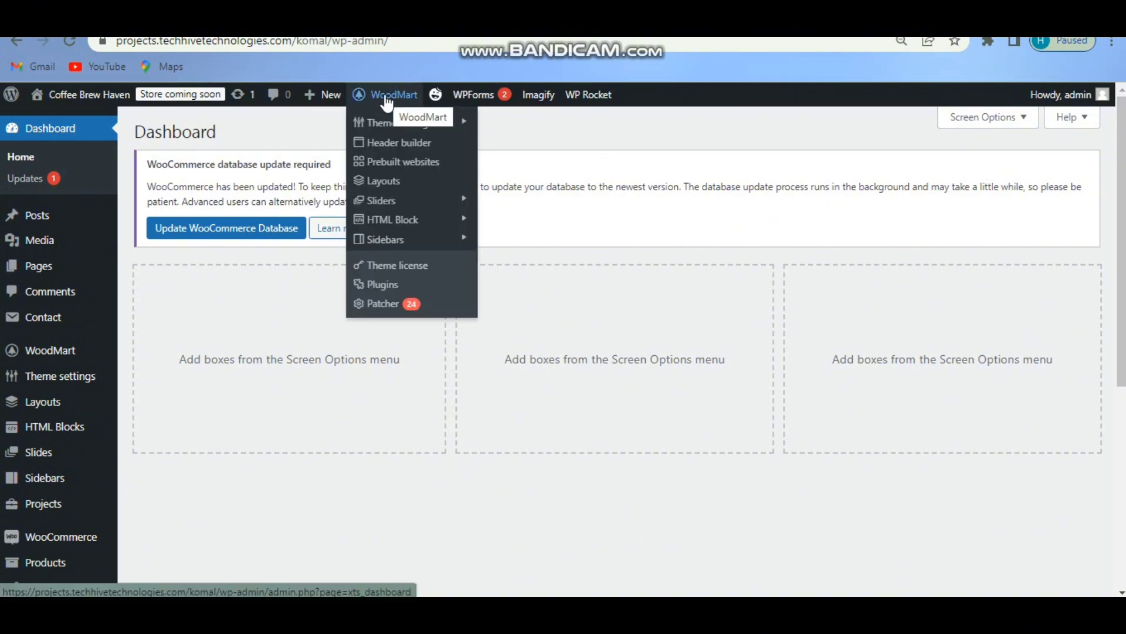
{"action": "mouse_move", "coordinate": [61, 355]}
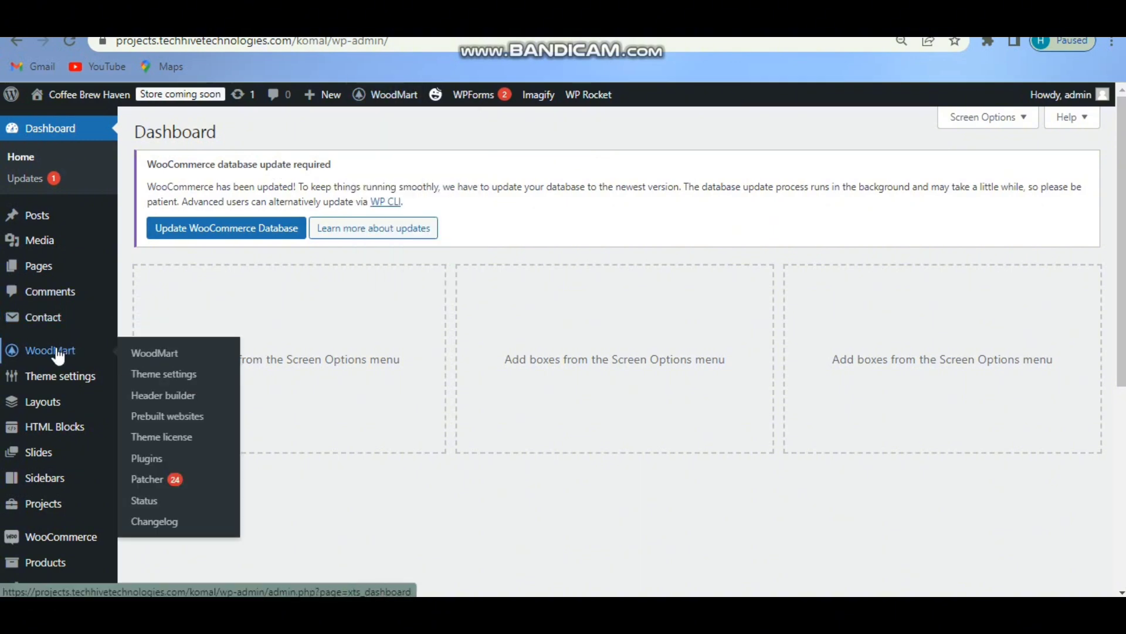
{"action": "left_click", "coordinate": [396, 111]}
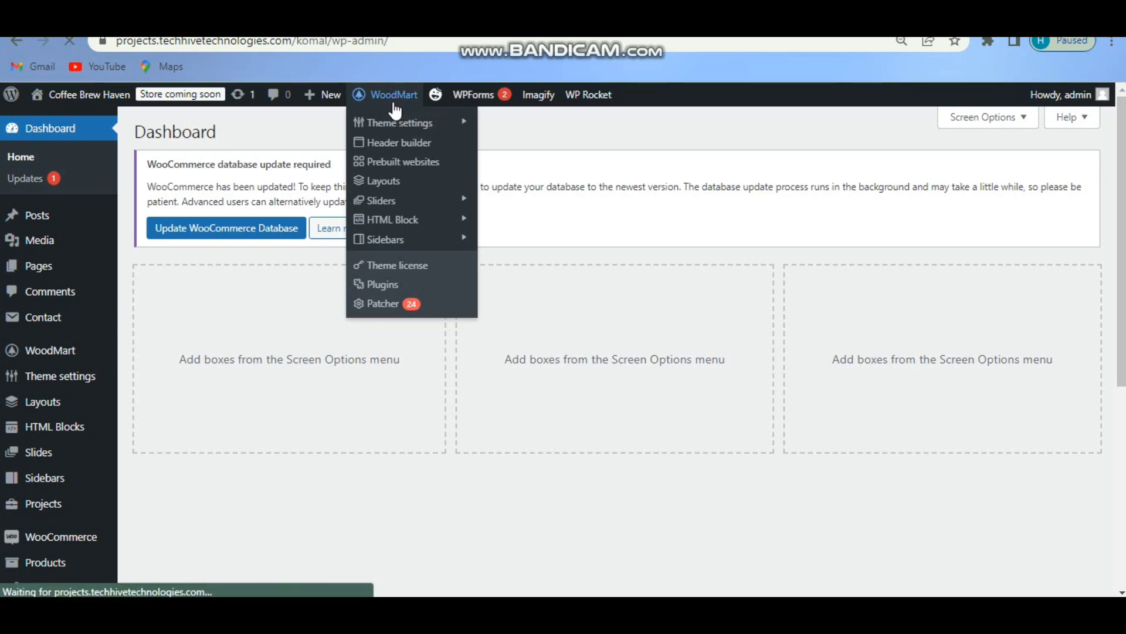
{"action": "mouse_move", "coordinate": [398, 122]}
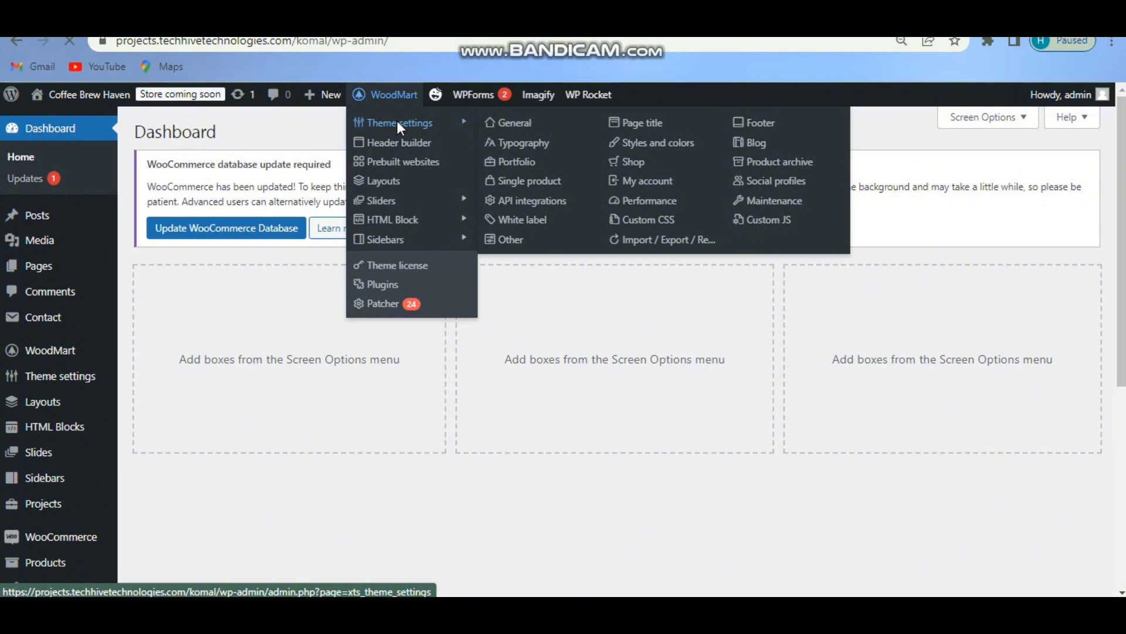
- Open the WoodMart Theme settings at Styles and colors > Colors
{"action": "left_click", "coordinate": [396, 122]}
{"action": "scroll", "coordinate": [622, 352], "scroll_direction": "down", "scroll_amount": 3}
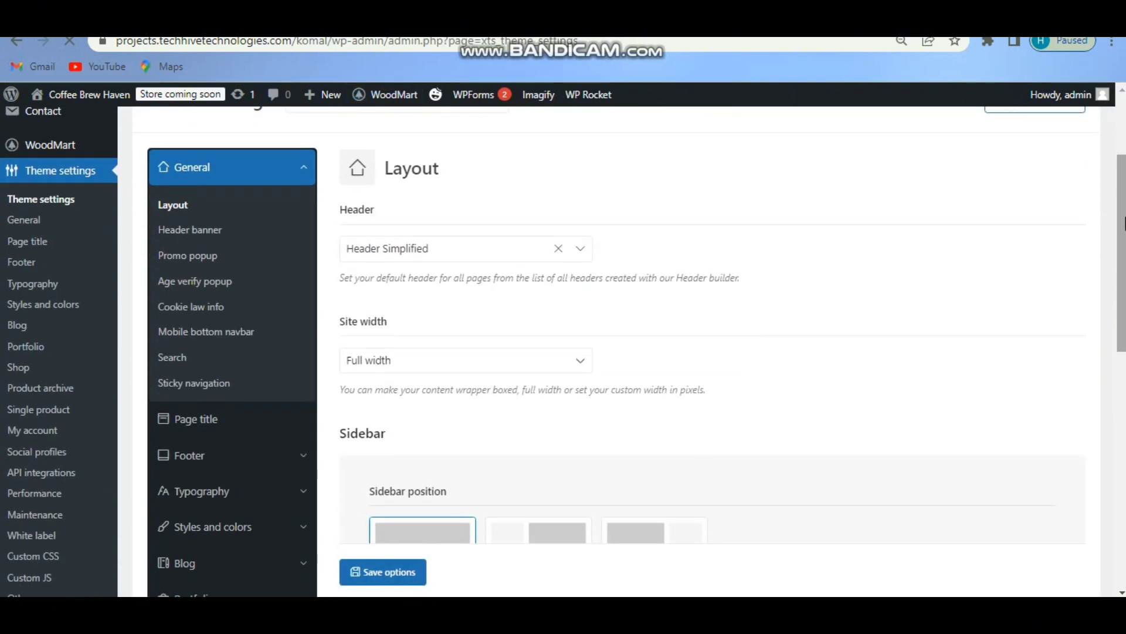
{"action": "scroll", "coordinate": [1121, 223], "scroll_direction": "down", "scroll_amount": 2}
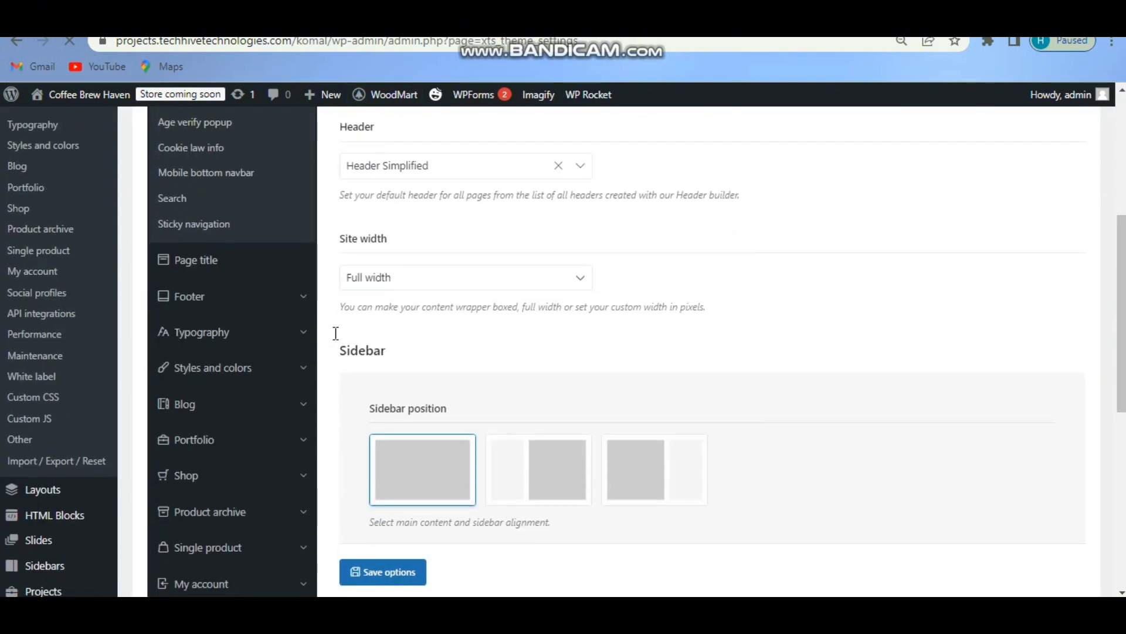
{"action": "left_click", "coordinate": [252, 368]}
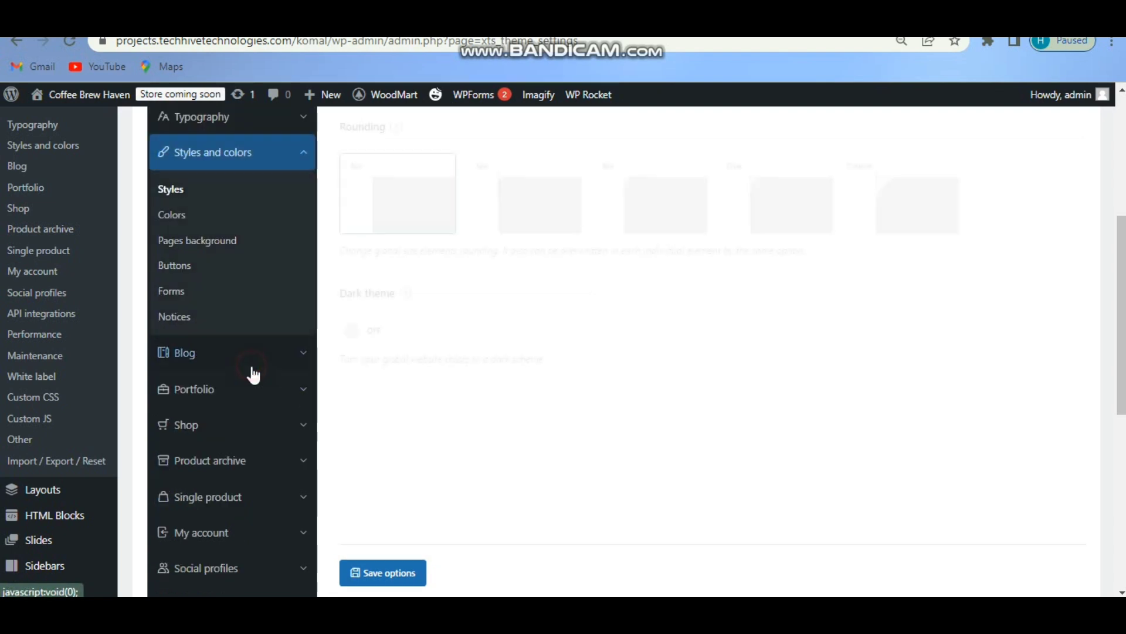
{"action": "left_click", "coordinate": [175, 216]}
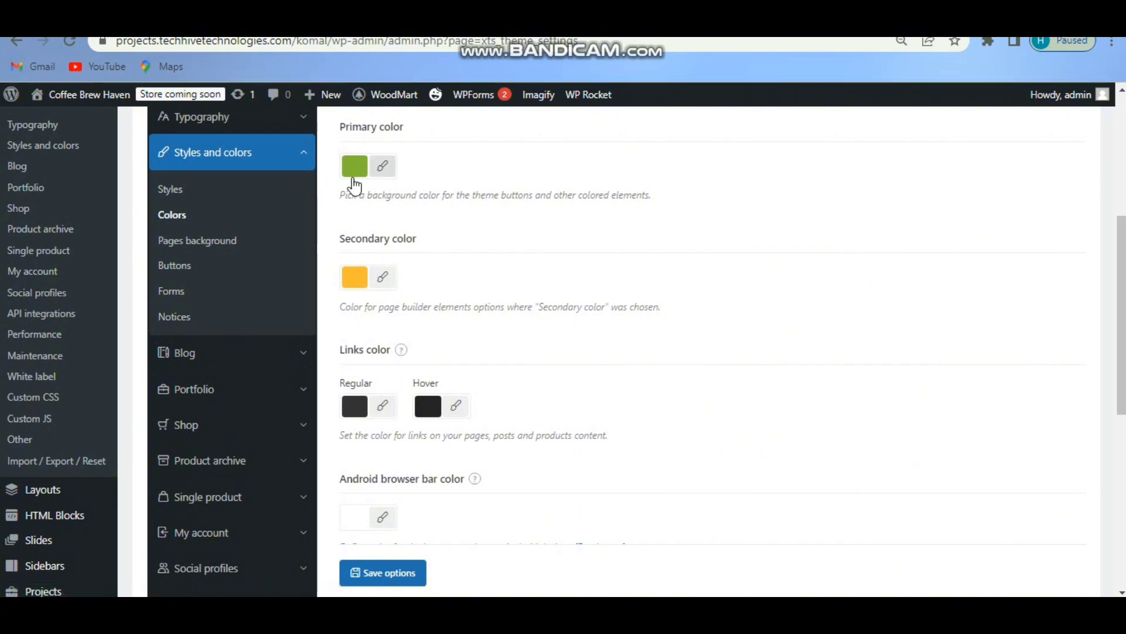
- Replace the primary colour #83b735 with coffee brown rgb(165,122,65)
{"action": "left_click", "coordinate": [360, 176]}
{"action": "scroll", "coordinate": [694, 193], "scroll_direction": "up", "scroll_amount": 3}
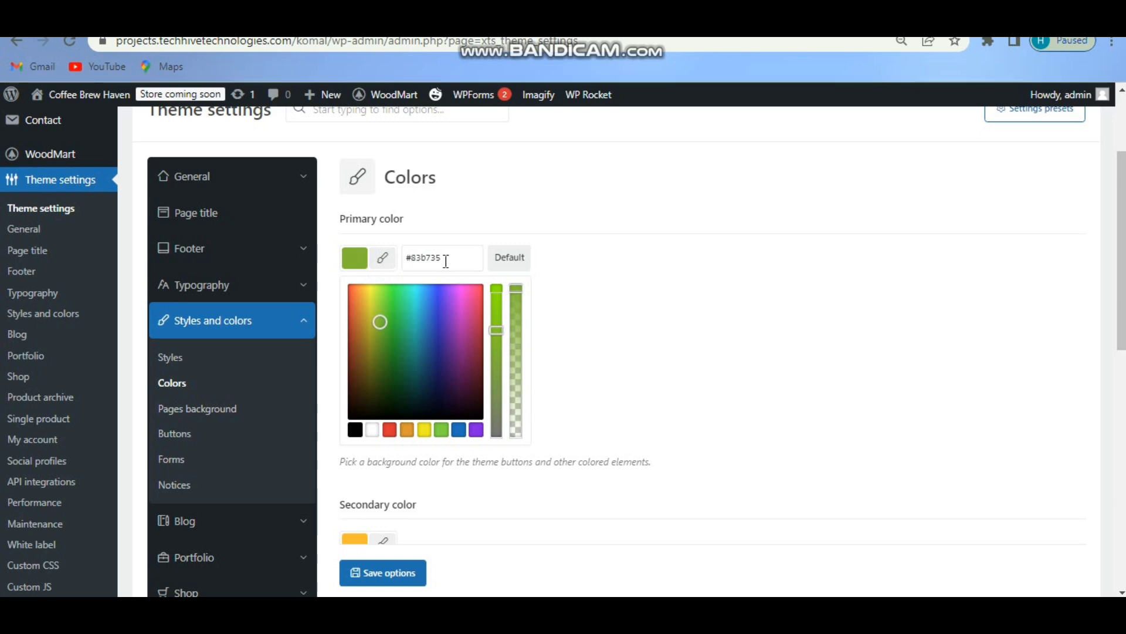
{"action": "left_click_drag", "start_coordinate": [459, 260], "coordinate": [405, 257]}
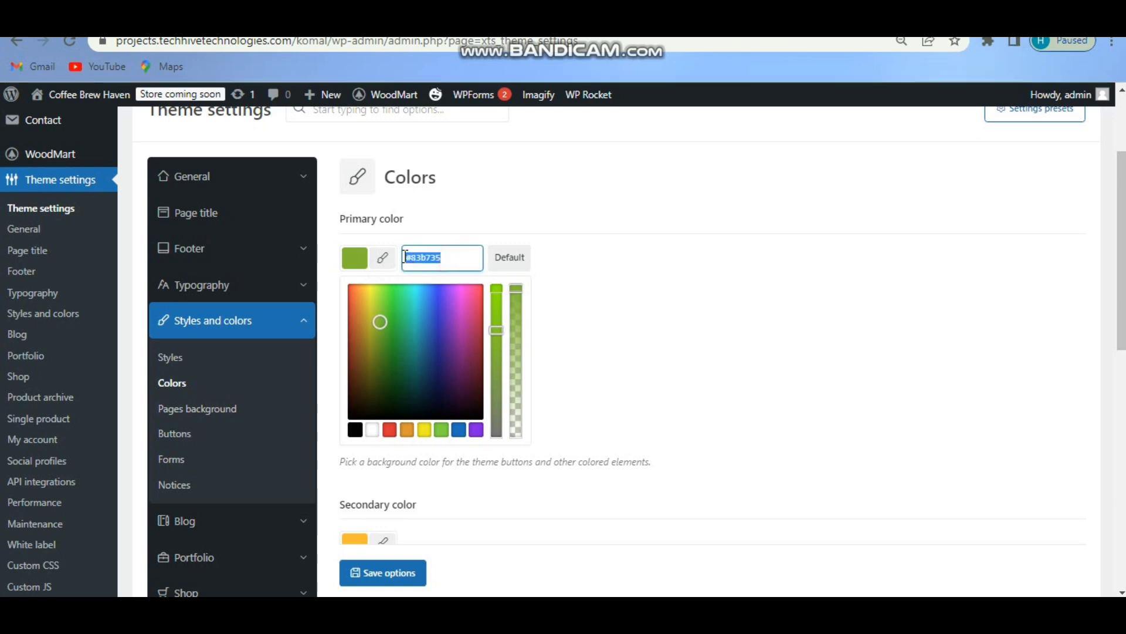
{"action": "type", "text": "#a57a41"}
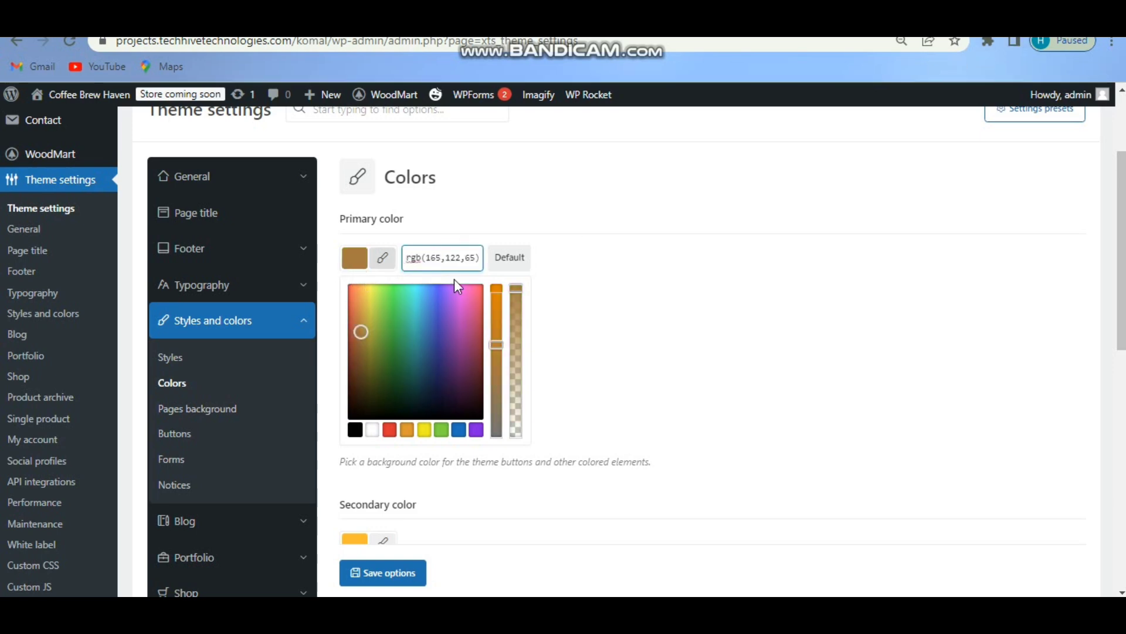
{"action": "scroll", "coordinate": [1056, 296], "scroll_direction": "down", "scroll_amount": 2}
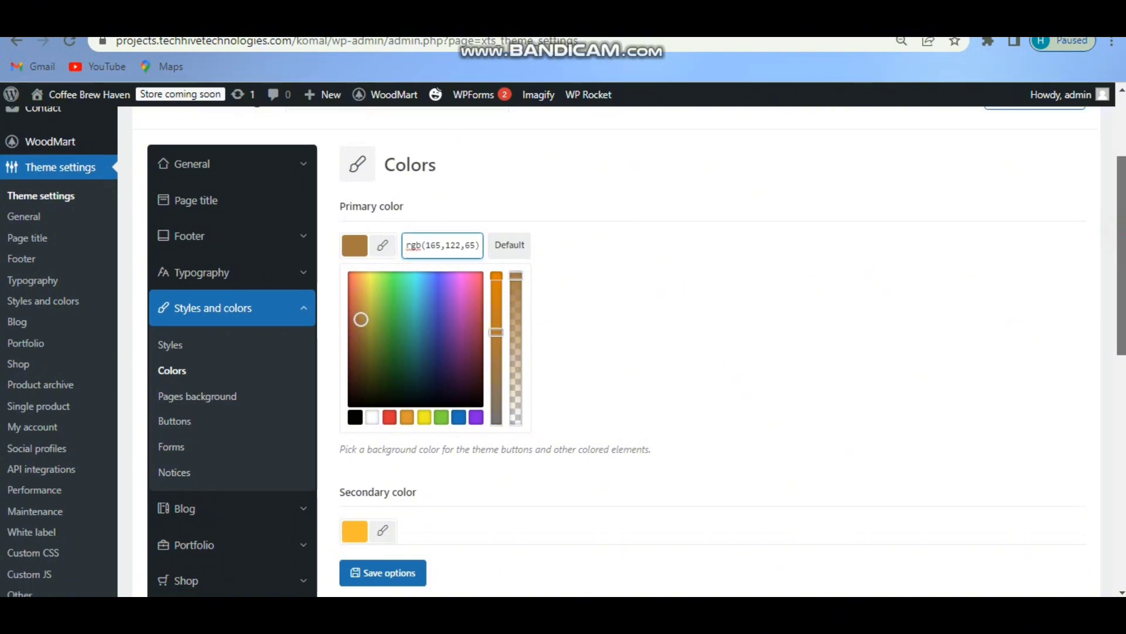
{"action": "scroll", "coordinate": [721, 352], "scroll_direction": "down", "scroll_amount": 2}
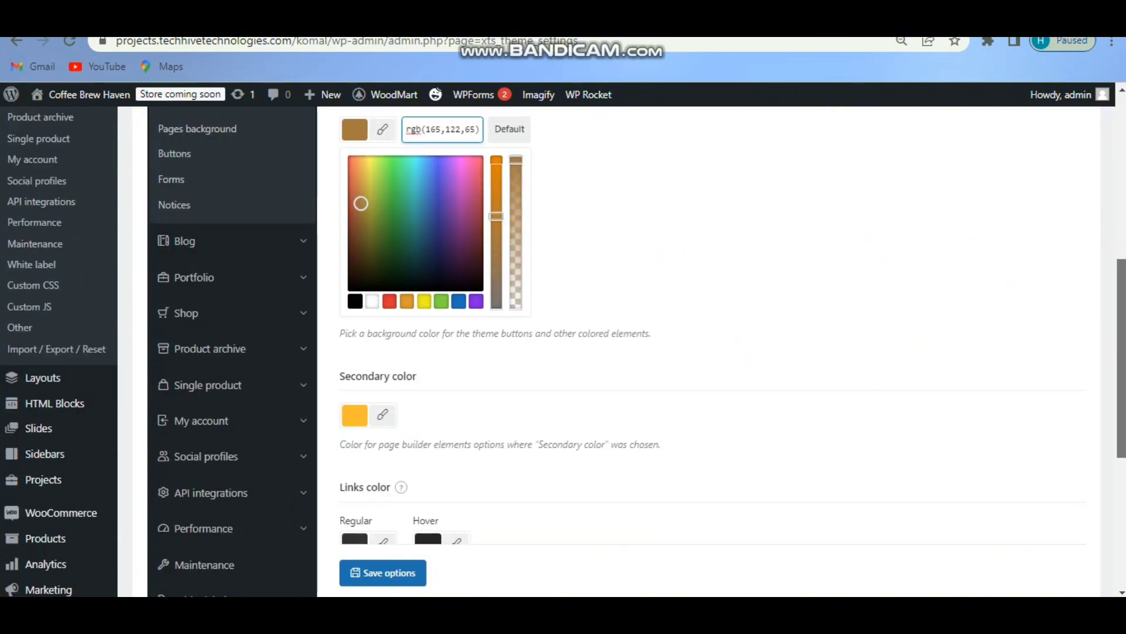
- Change the secondary colour from #fbbc34 to the same brown, then lighten its shade
{"action": "left_click", "coordinate": [384, 420]}
{"action": "triple_click", "coordinate": [455, 239]}
{"action": "left_click", "coordinate": [394, 249]}
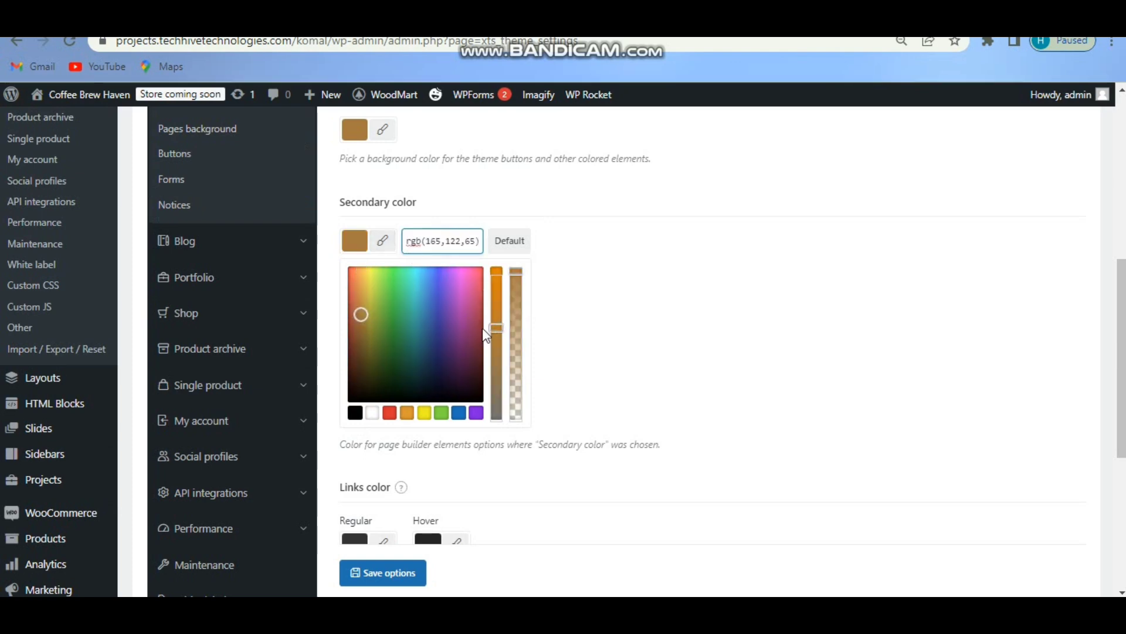
{"action": "left_click_drag", "start_coordinate": [514, 272], "coordinate": [494, 336]}
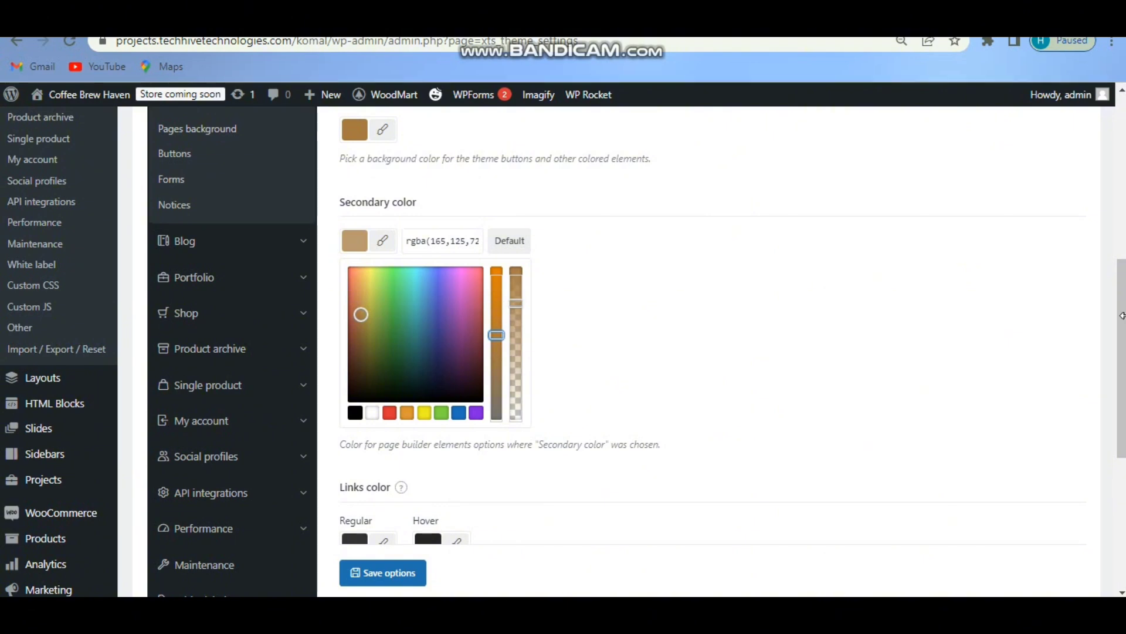
- Save the updated WoodMart theme colours with Save options
{"action": "scroll", "coordinate": [1120, 317], "scroll_direction": "down", "scroll_amount": 1}
{"action": "scroll", "coordinate": [1119, 317], "scroll_direction": "down", "scroll_amount": 1}
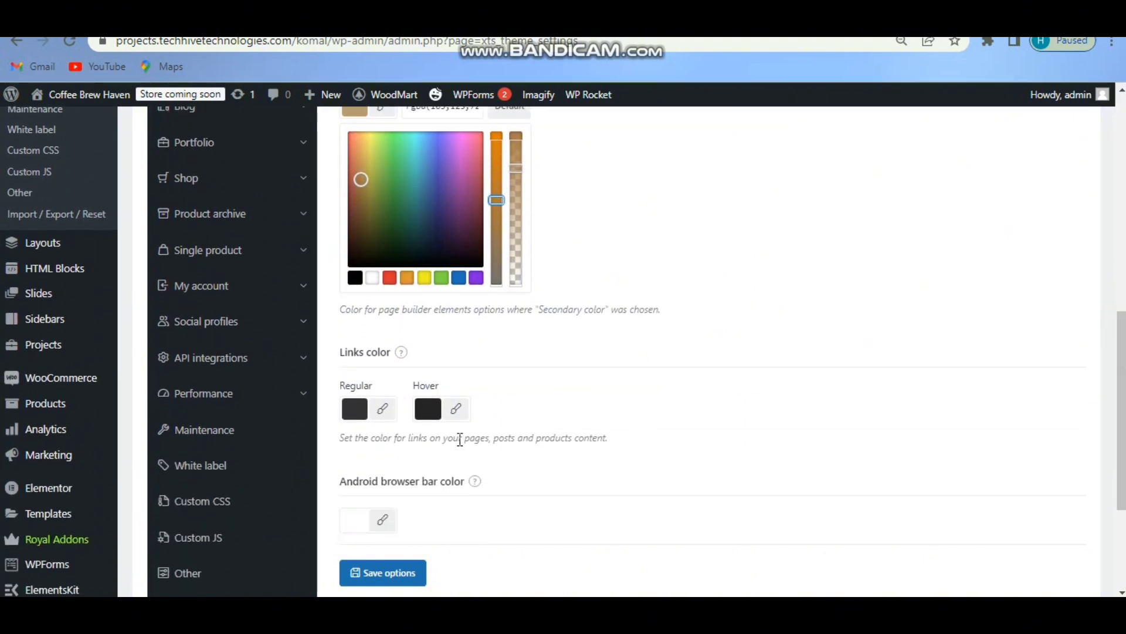
{"action": "mouse_move", "coordinate": [404, 356]}
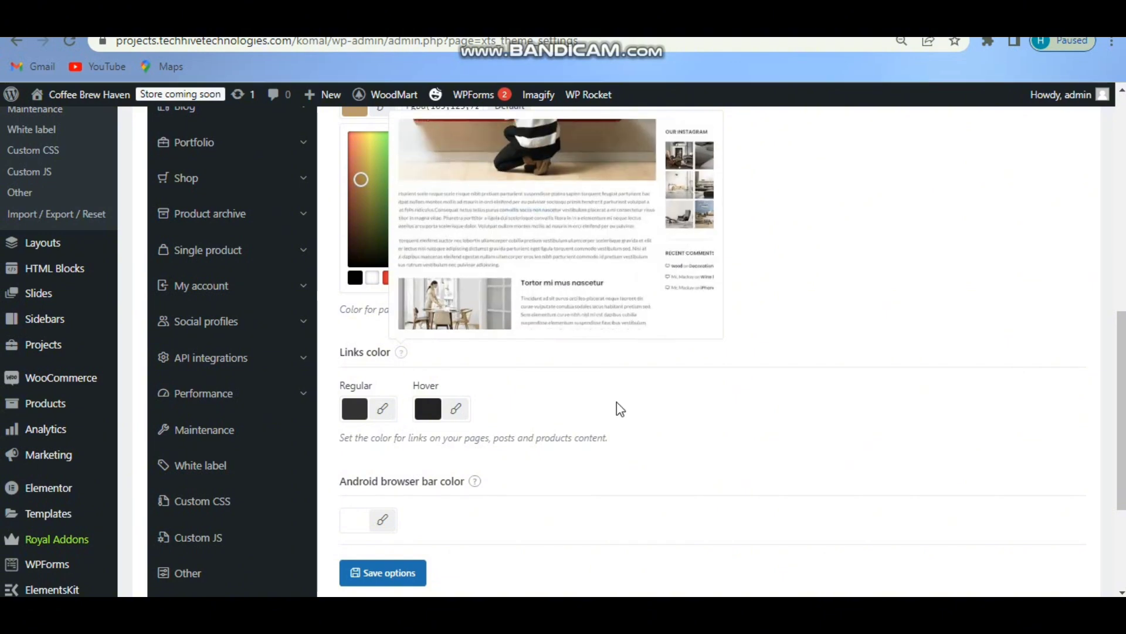
{"action": "scroll", "coordinate": [1122, 399], "scroll_direction": "down", "scroll_amount": 3}
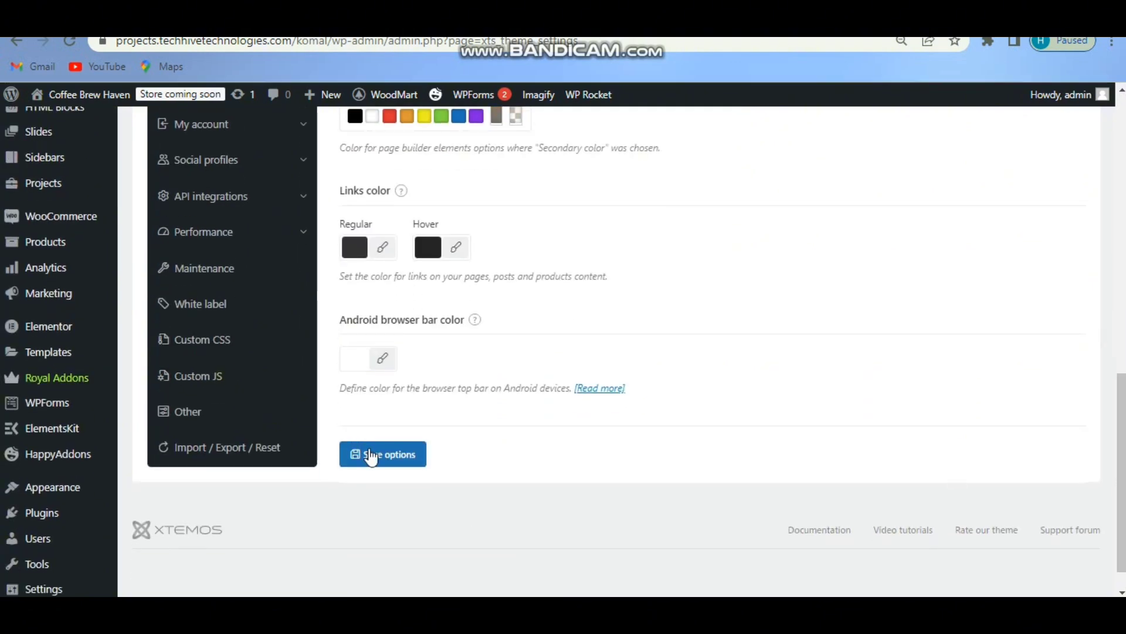
{"action": "left_click", "coordinate": [372, 460]}
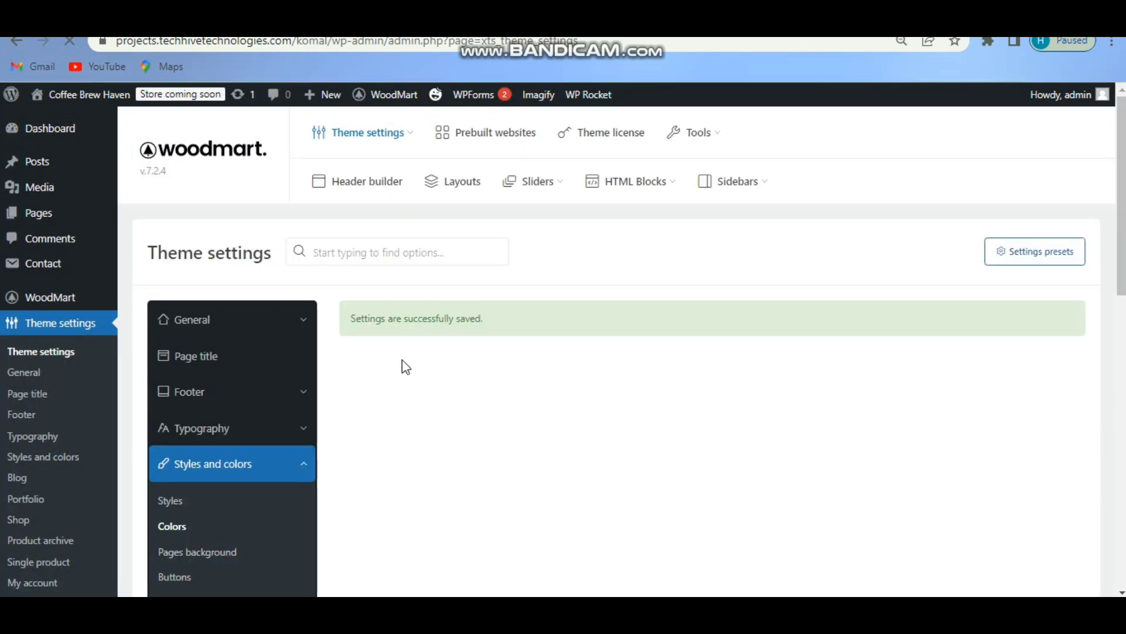
- Reload the front-end Menu page tab to display the brown theme colours
{"action": "key", "text": "ctrl+Tab"}
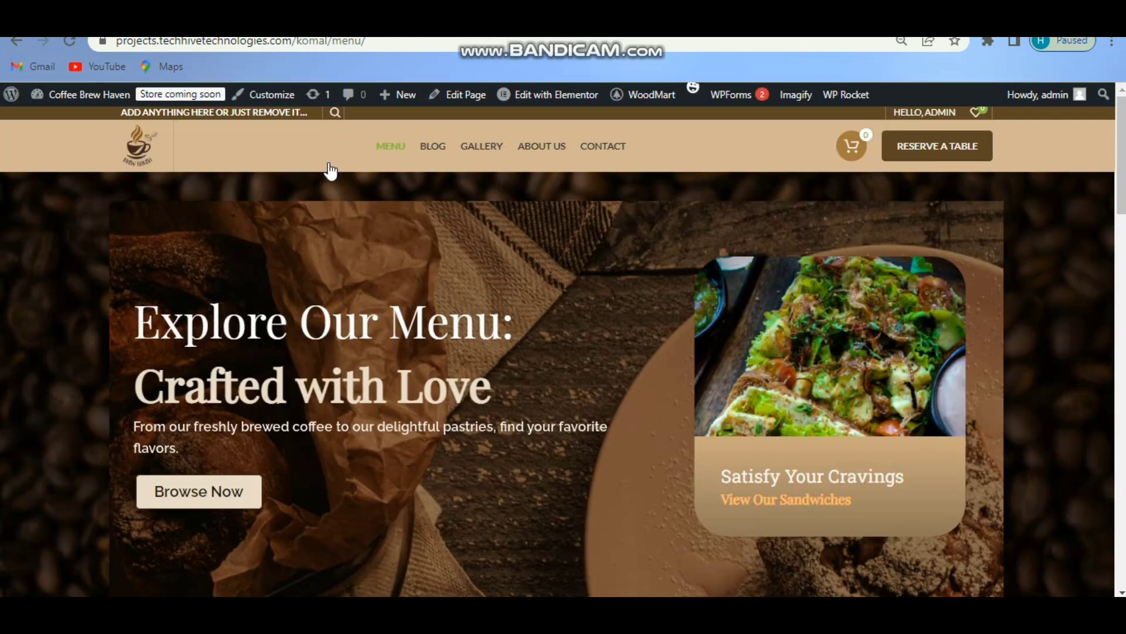
{"action": "left_click", "coordinate": [69, 42]}
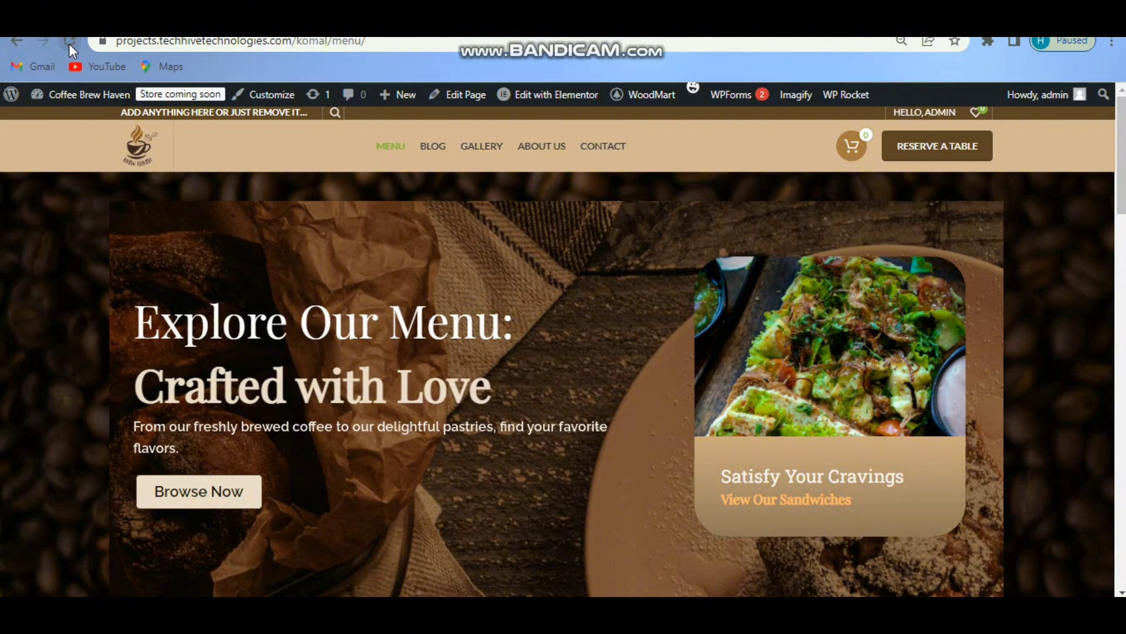